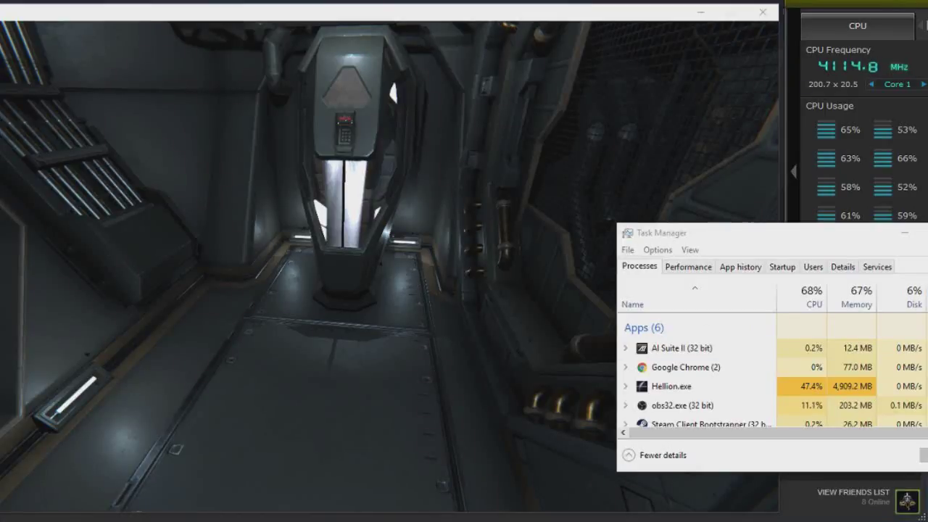
# - Switch focus to the game and walk forward from the cryo pod corridor toward the hexagonal door
pyautogui.hotkey('alt', 'Tab')
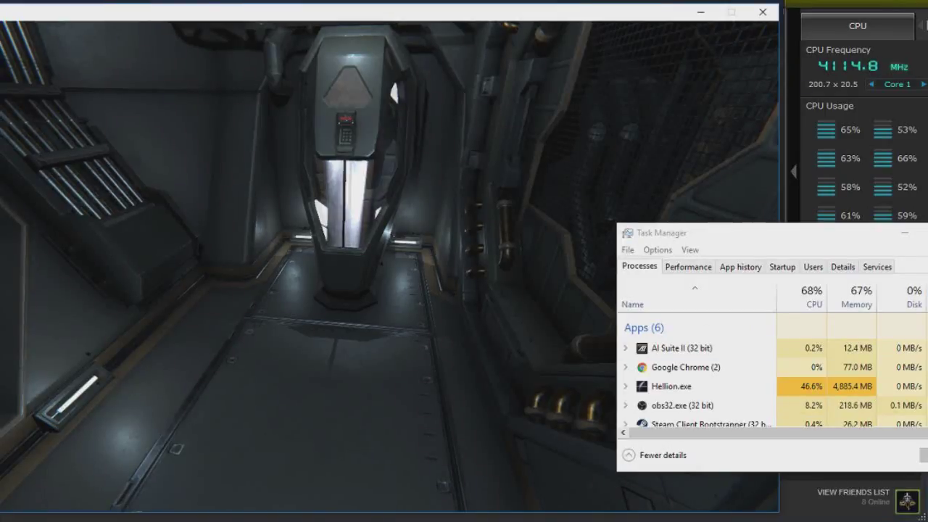
pyautogui.press('w')
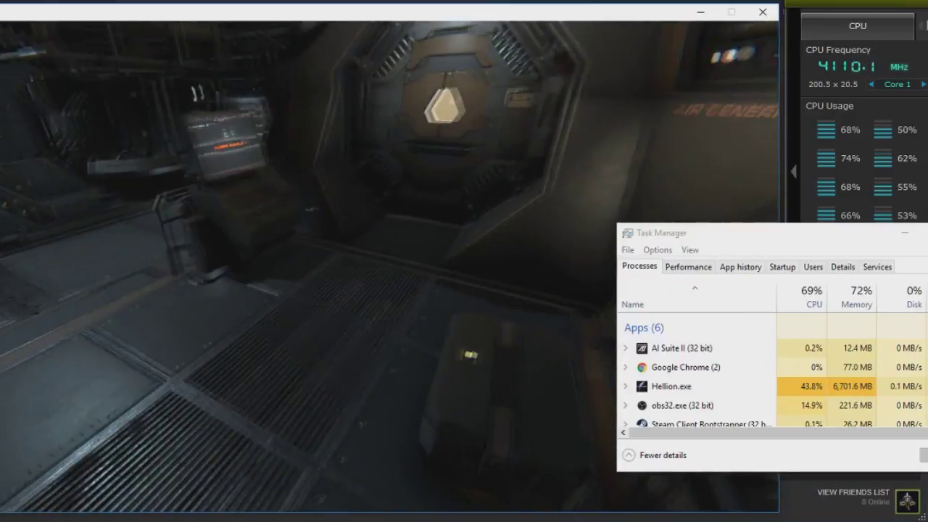
# - Pause, shift the game window right, and tick Motion blur in Video settings, then save
pyautogui.press('Escape')
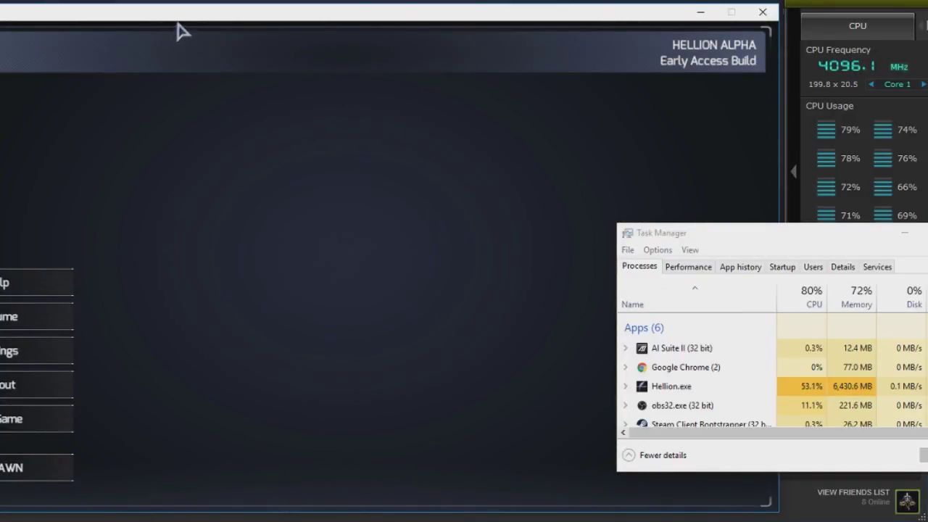
pyautogui.moveTo(176, 21); pyautogui.dragTo(288, 24)
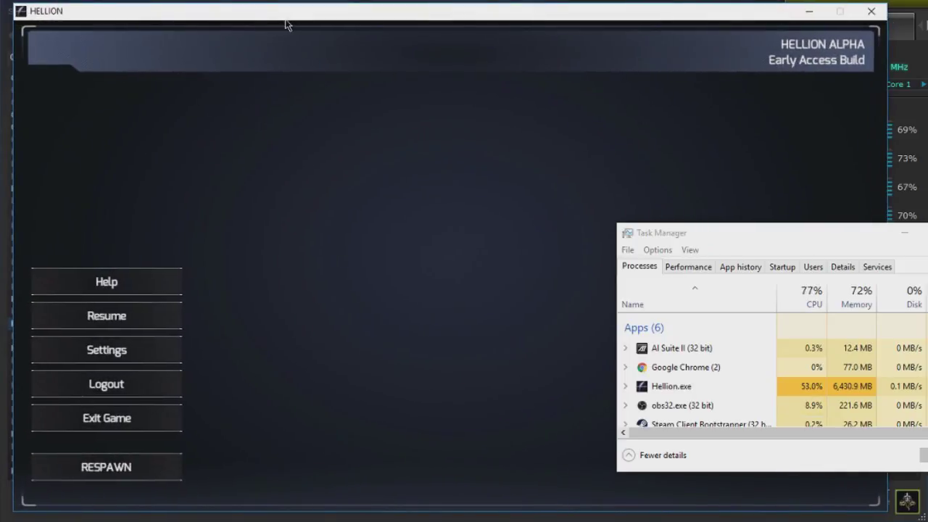
pyautogui.click(157, 352)
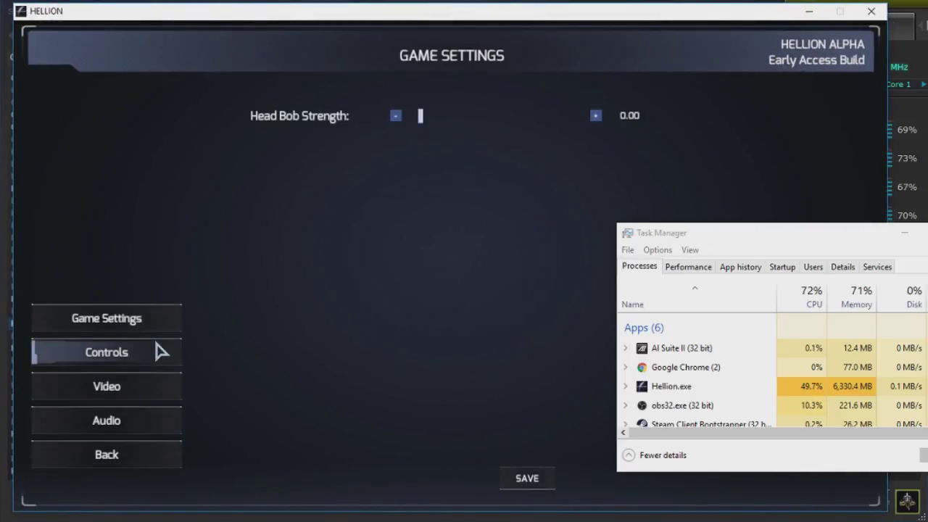
pyautogui.click(128, 390)
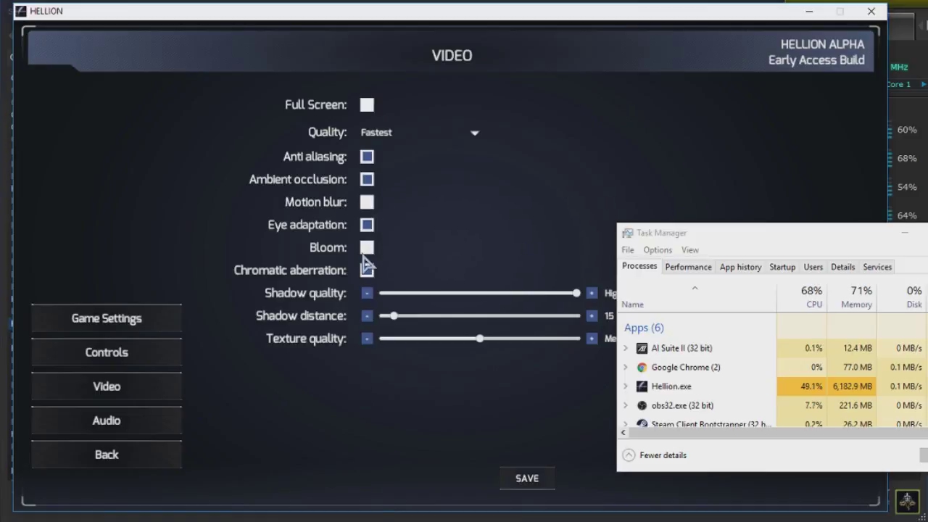
pyautogui.click(368, 203)
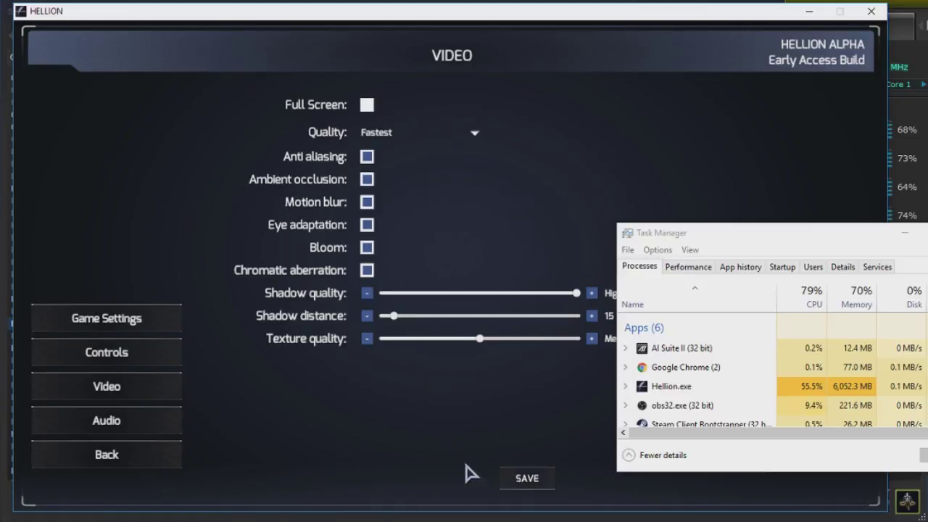
pyautogui.click(530, 482)
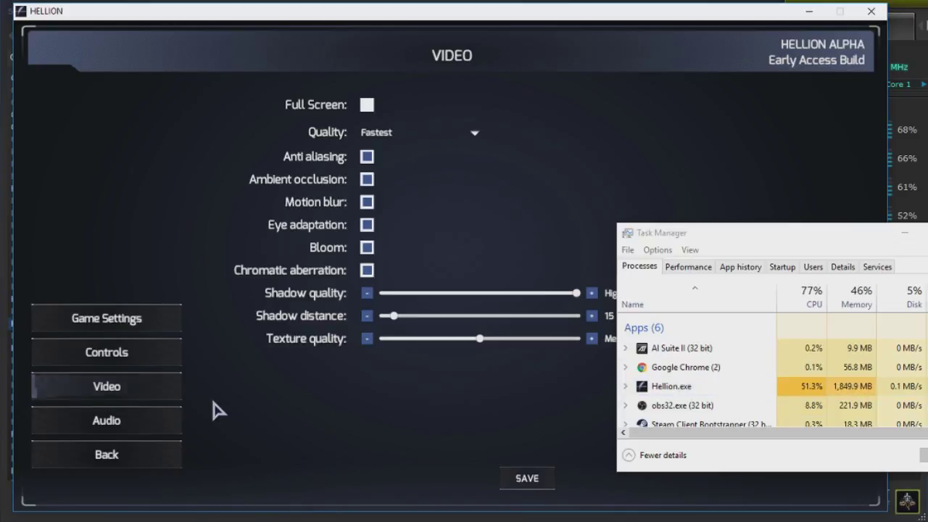
# - Back out of Video settings, play on to the air generator room, then pause again
pyautogui.press('Escape')
pyautogui.press('Escape')
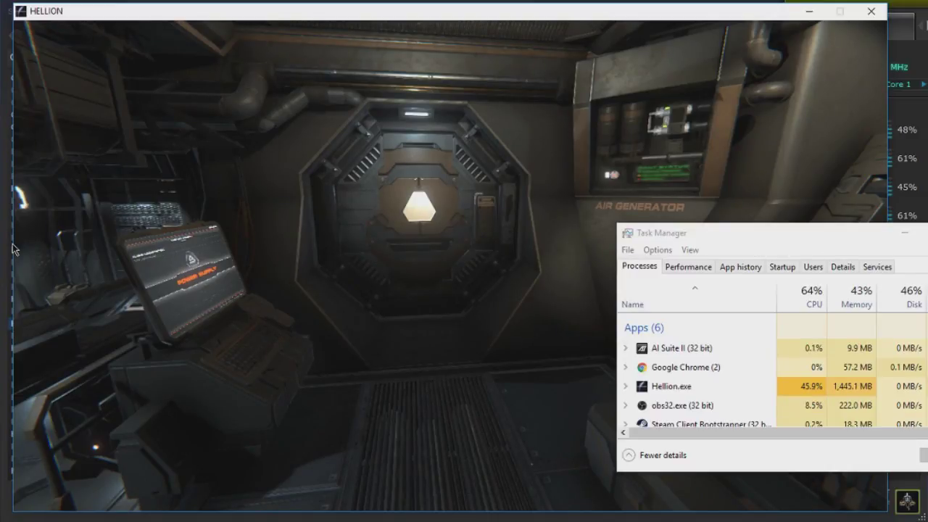
pyautogui.press('Escape')
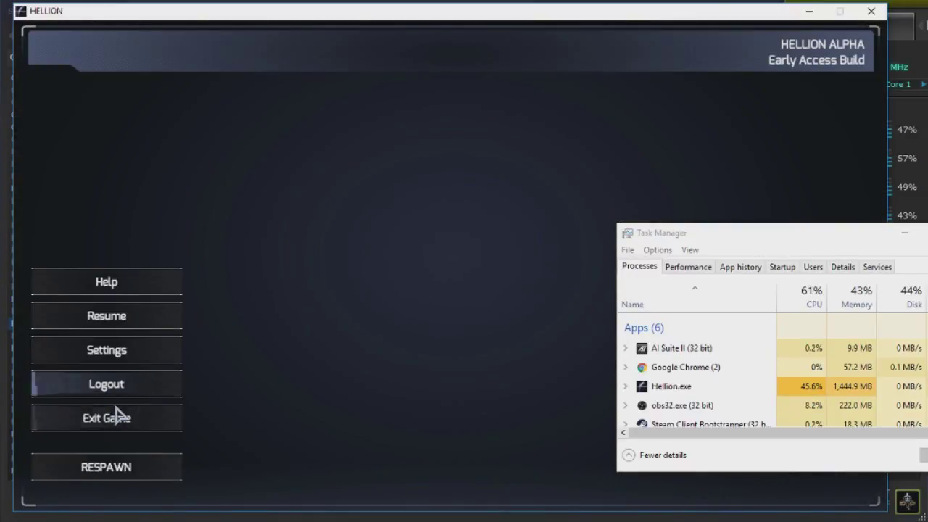
# - Nudge the game window to expose the CPU monitor, untick Bloom in Video settings, and confirm saving
pyautogui.moveTo(556, 10); pyautogui.dragTo(462, 7)
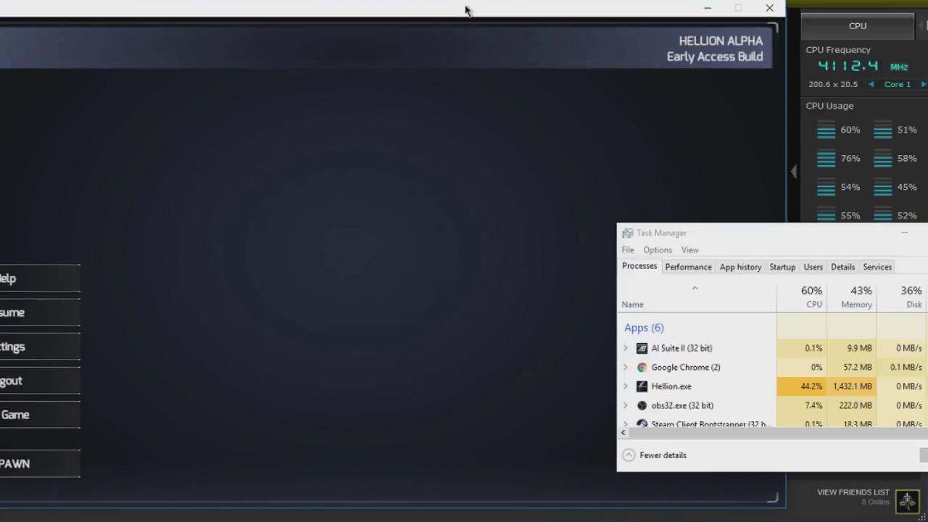
pyautogui.moveTo(467, 9); pyautogui.dragTo(554, 9)
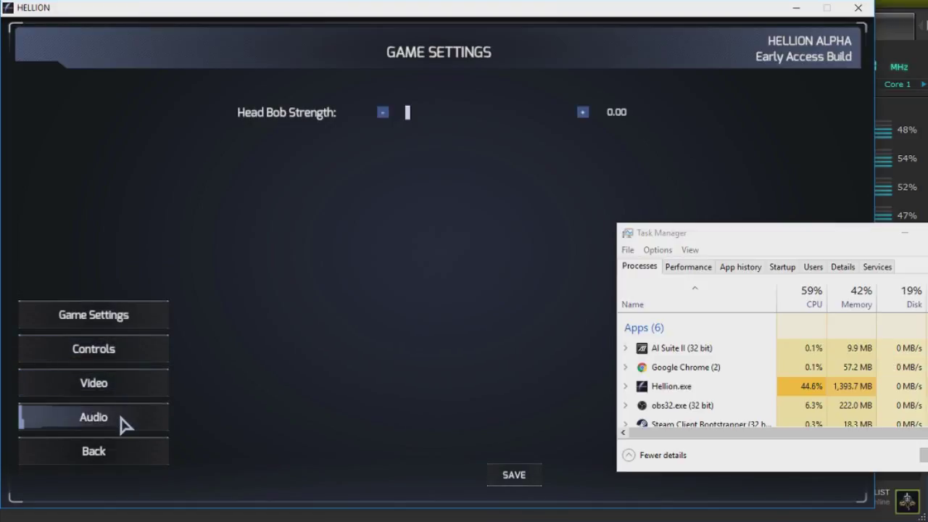
pyautogui.click(112, 389)
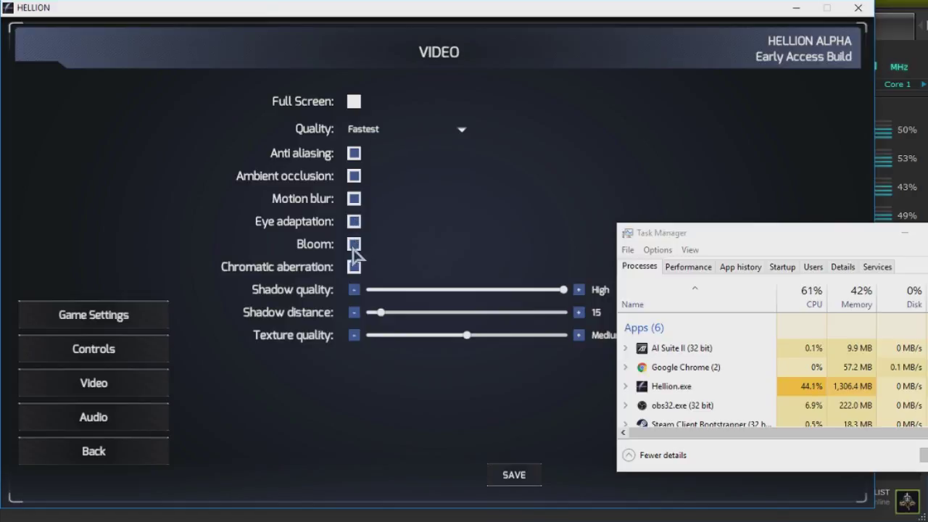
pyautogui.click(511, 476)
pyautogui.click(355, 328)
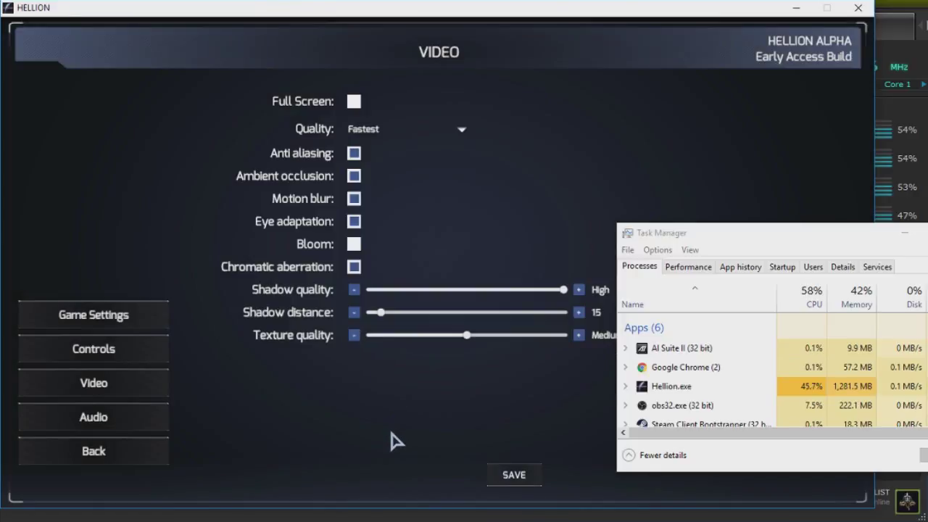
pyautogui.press('Escape')
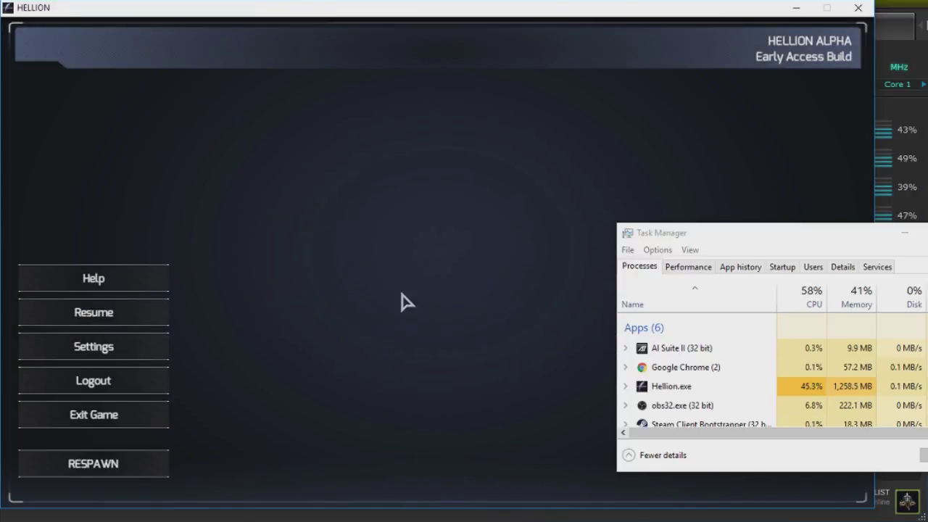
# - Resume play for a short stretch, then bring up the radial quick menu over the game view
pyautogui.press('Escape')
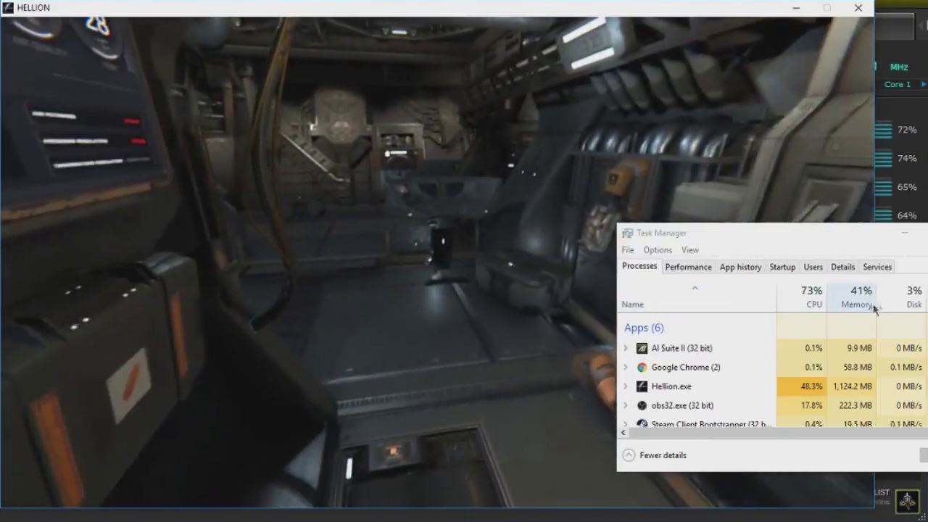
pyautogui.press('Tab')
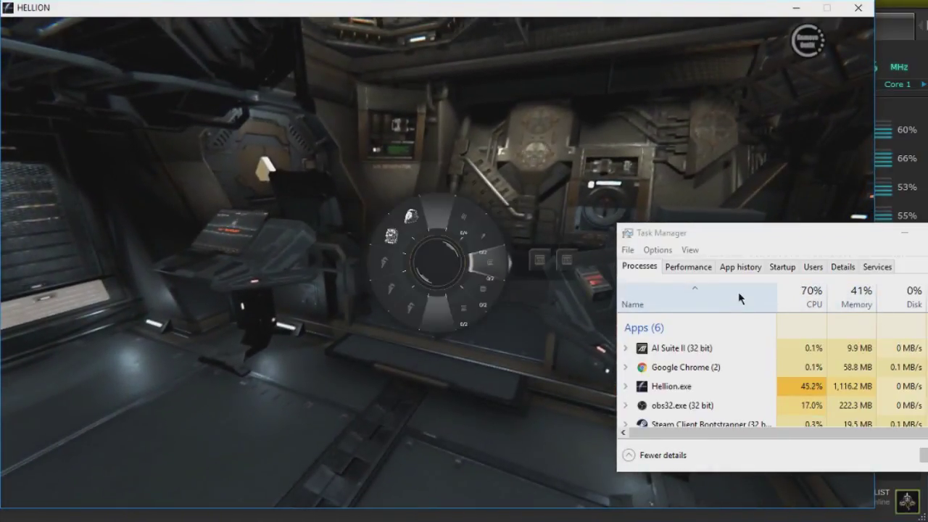
# - Re-save the Video settings with motion blur and bloom off, confirming with Yes, then return to the pause menu
pyautogui.press('Escape')
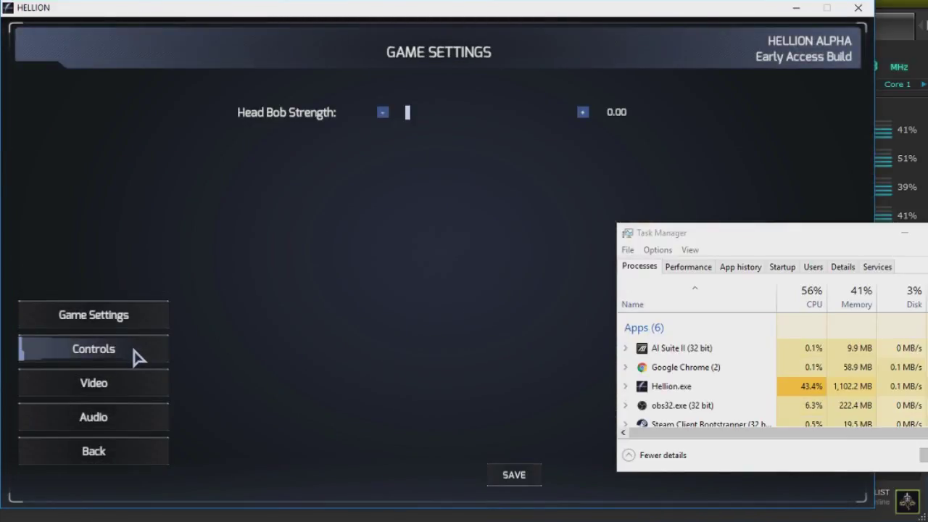
pyautogui.click(116, 391)
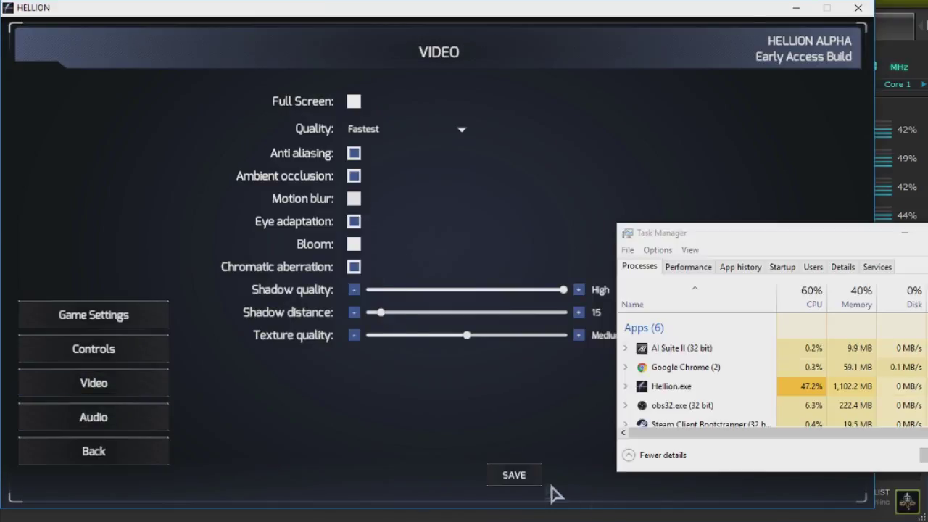
pyautogui.click(515, 475)
pyautogui.click(354, 328)
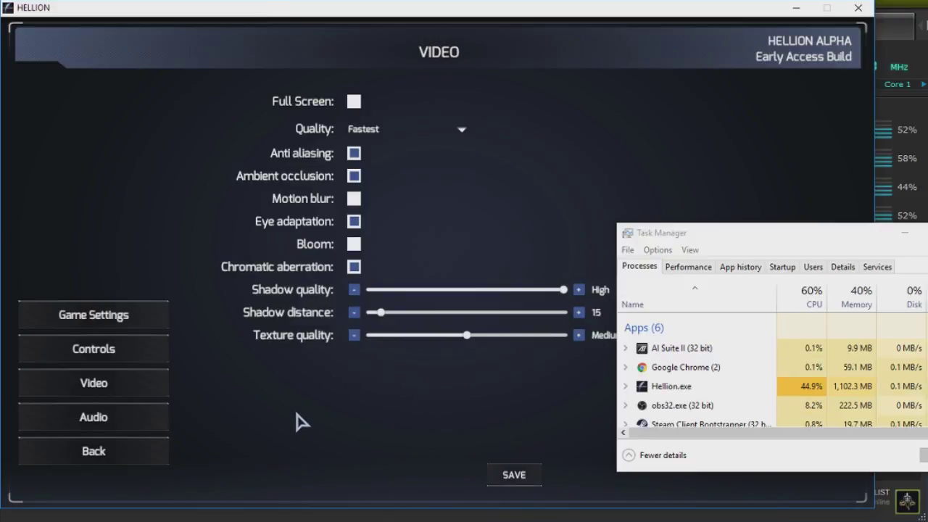
pyautogui.press('Escape')
pyautogui.press('Escape')
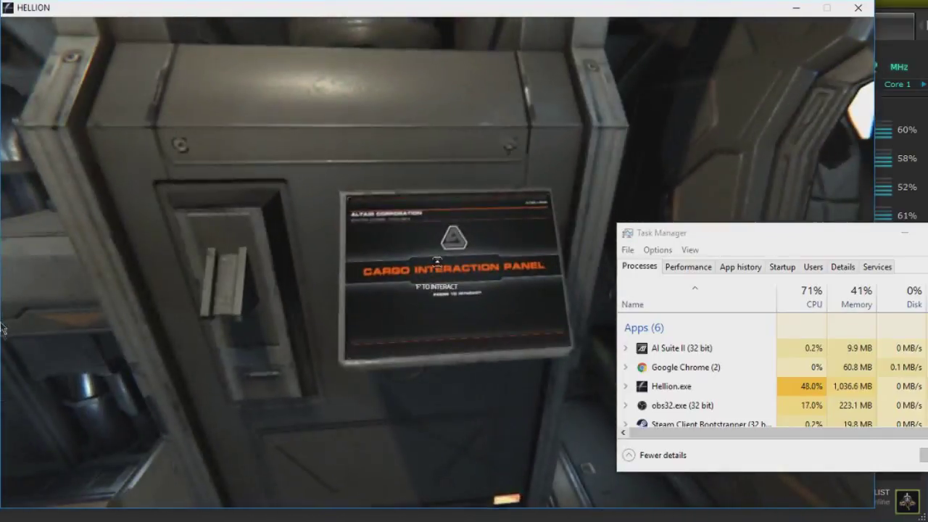
# - Check the CARGO_BAY 01 Cargo Interaction Panel, close it, walk back down the corridor and pause
pyautogui.press('f')
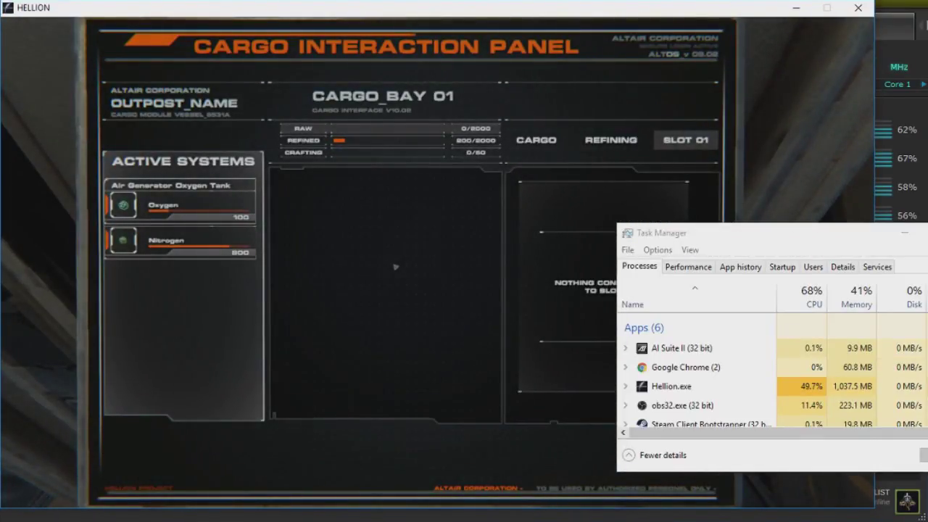
pyautogui.press('Escape')
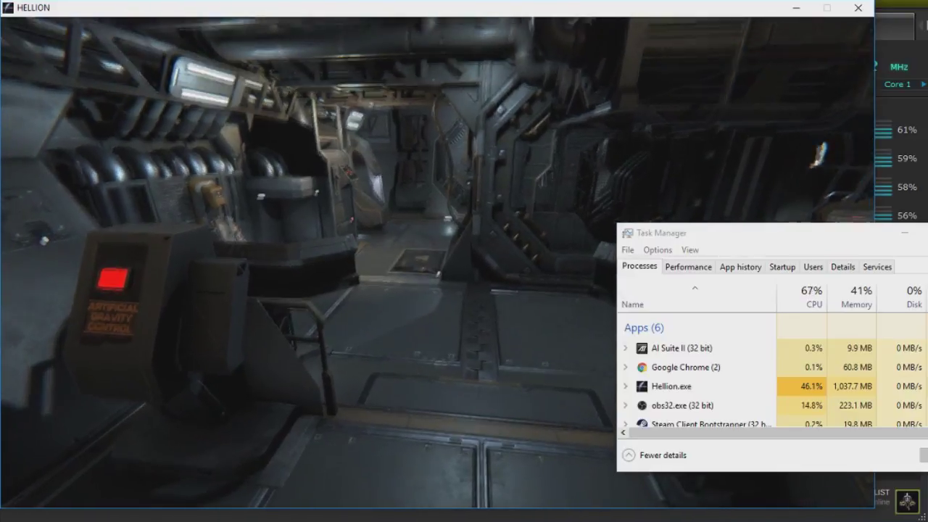
pyautogui.press('Escape')
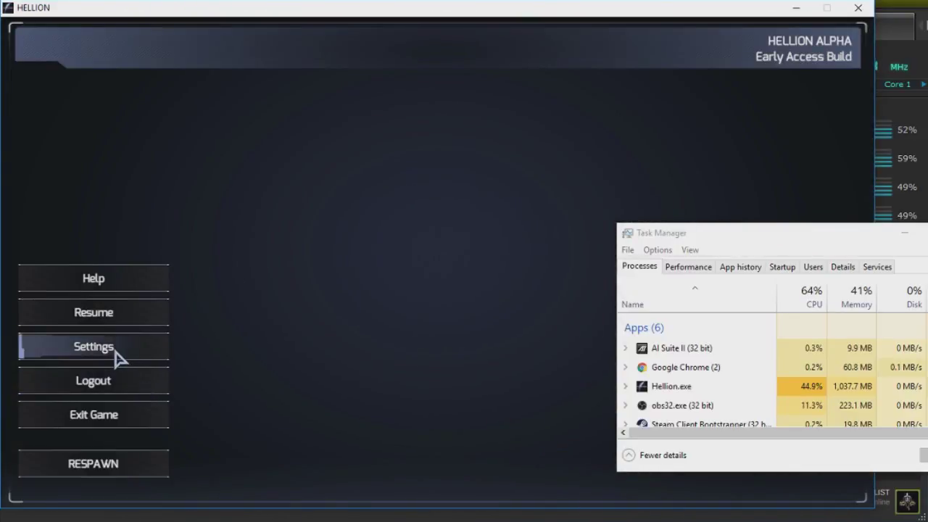
pyautogui.click(114, 354)
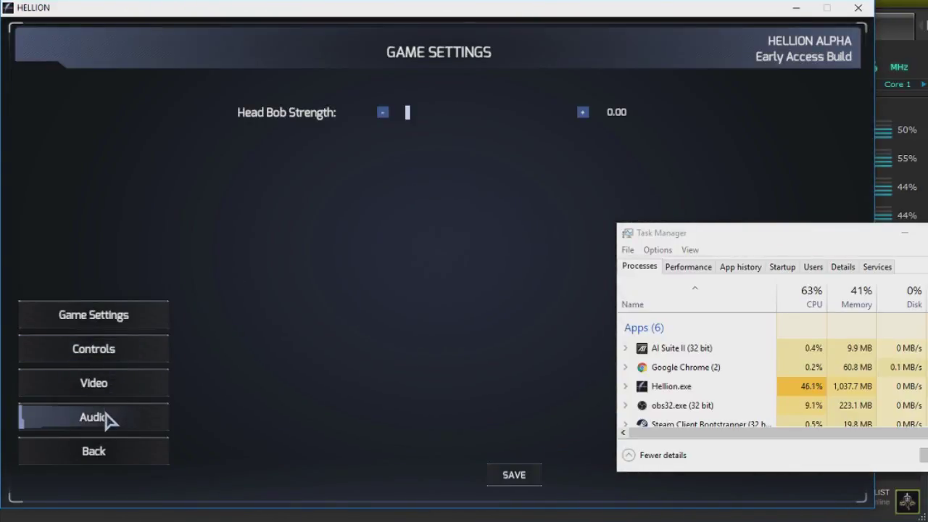
pyautogui.click(98, 388)
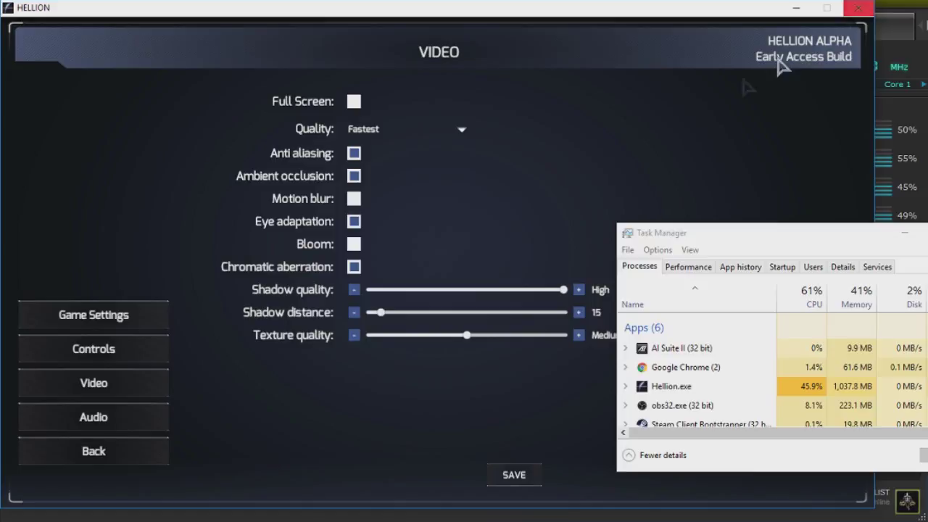
pyautogui.press('Escape')
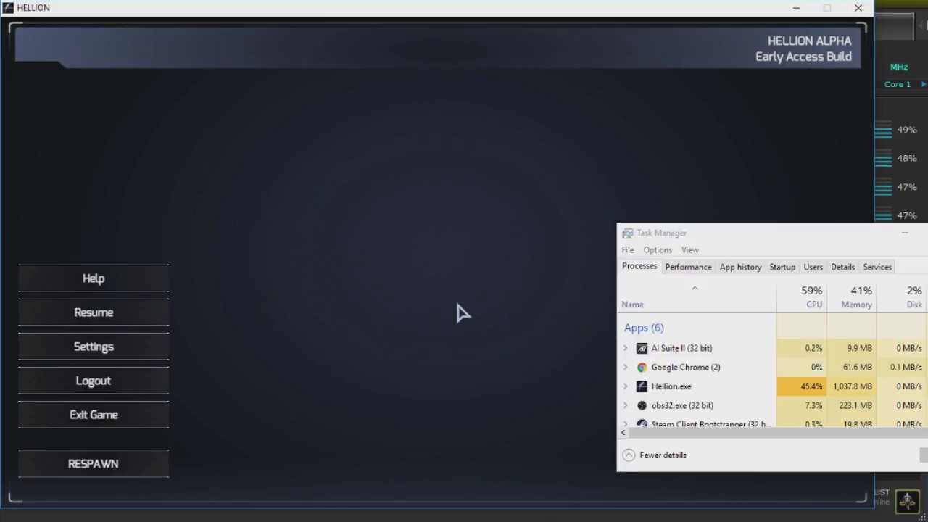
pyautogui.press('Escape')
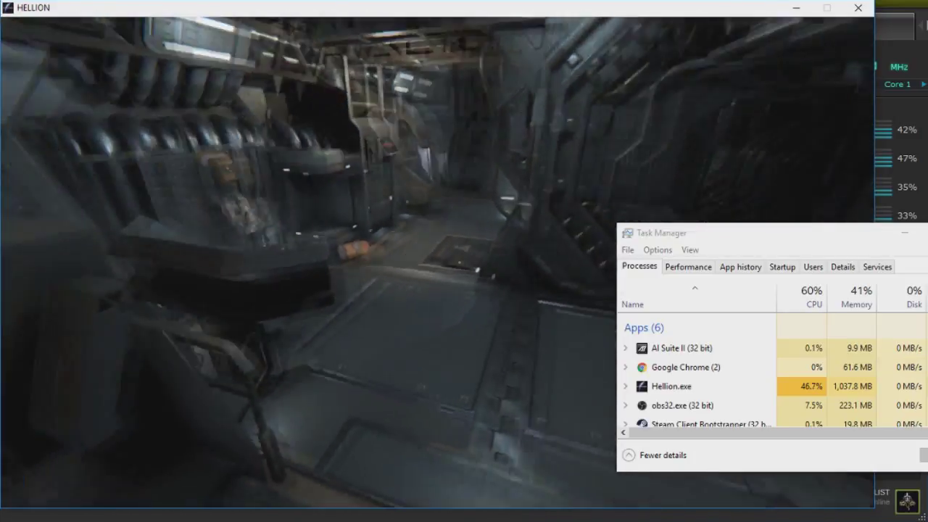
# - Walk through the octagonal hatch and around the room toward the stair machinery
pyautogui.press('w')
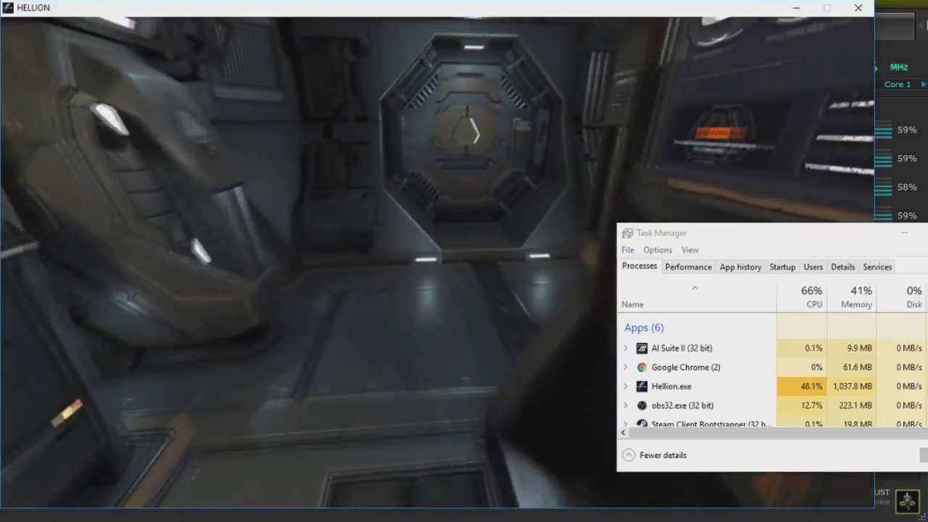
pyautogui.press('w')
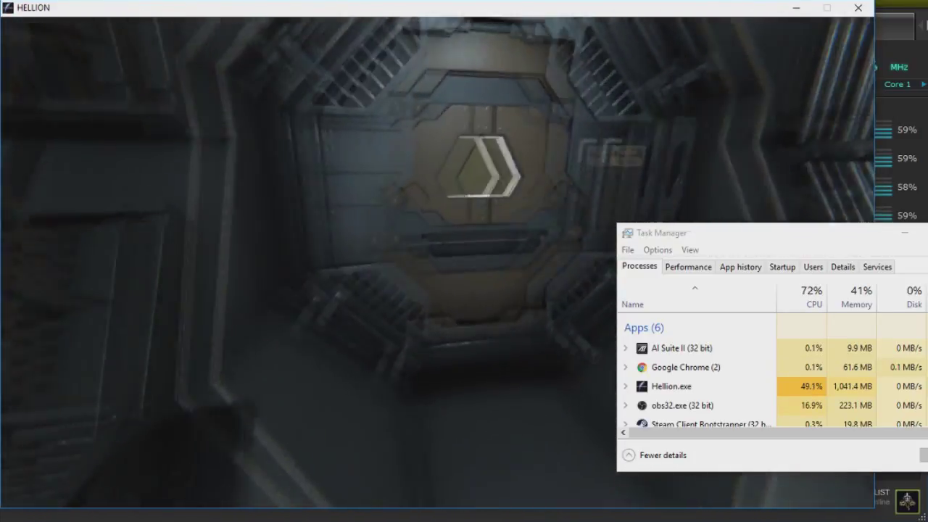
pyautogui.press('w')
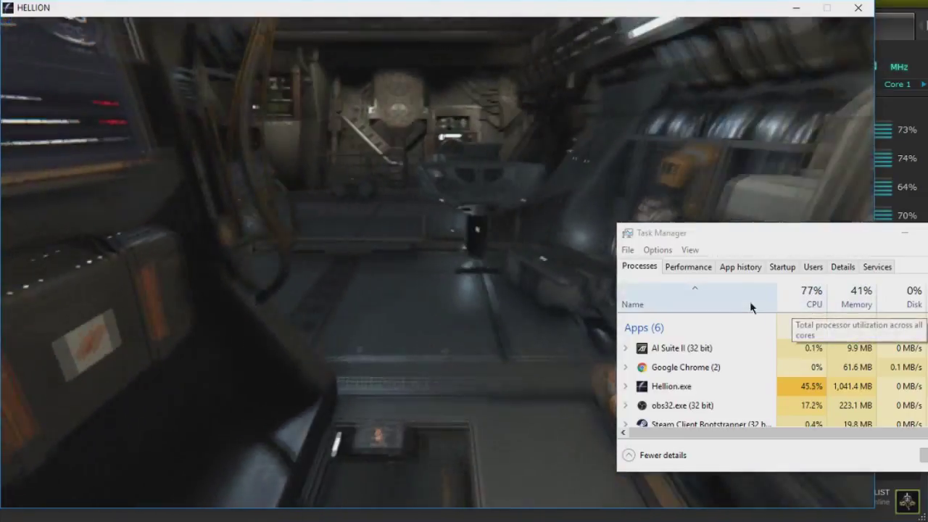
pyautogui.press('w')
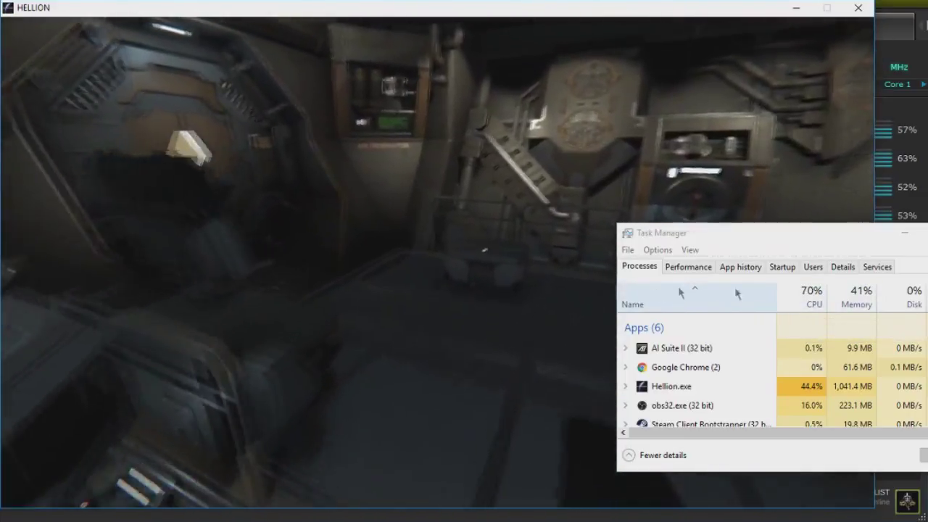
pyautogui.press('w')
# - Continue through the next room and corridor, passing the sealed octagonal door into the room beyond
pyautogui.press('w')
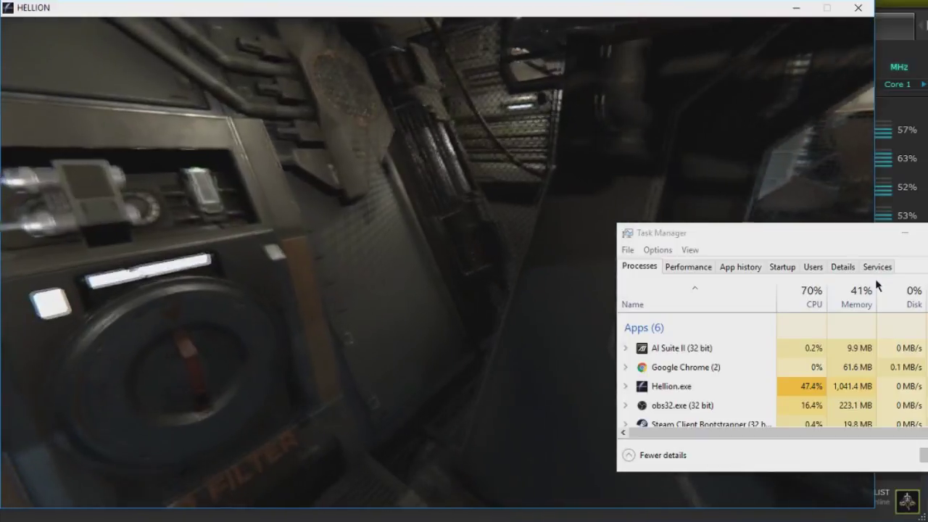
pyautogui.press('w')
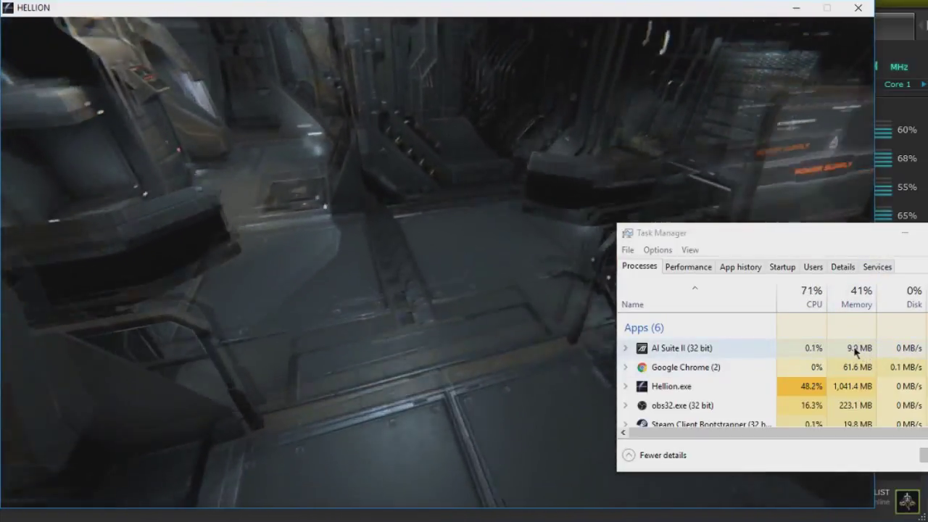
pyautogui.press('w')
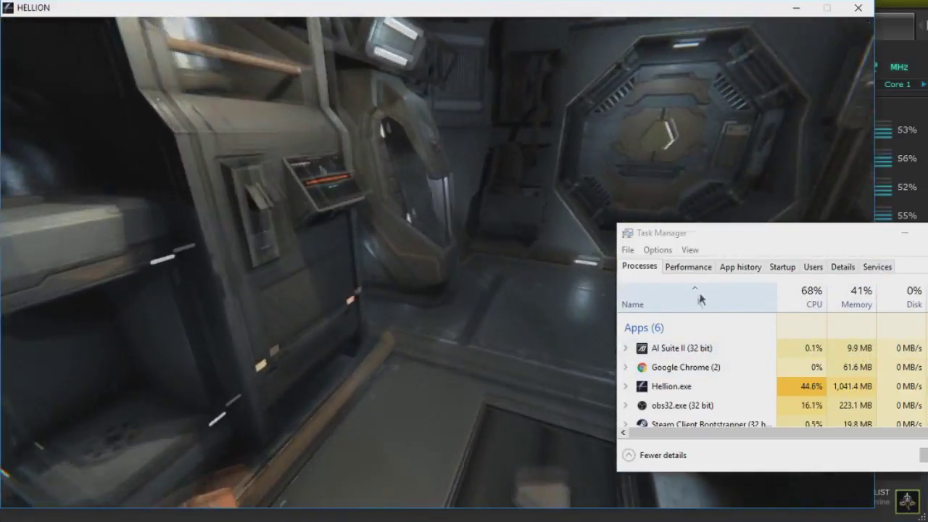
pyautogui.press('w')
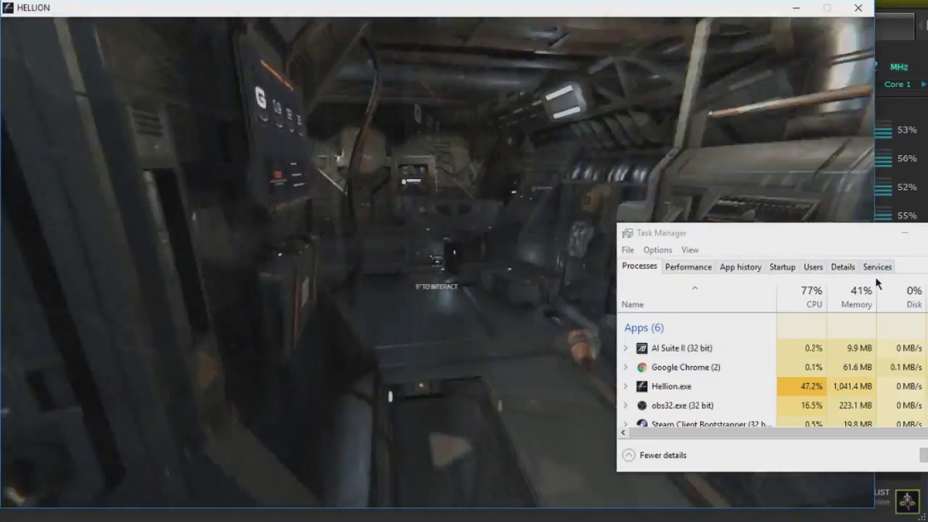
pyautogui.press('w')
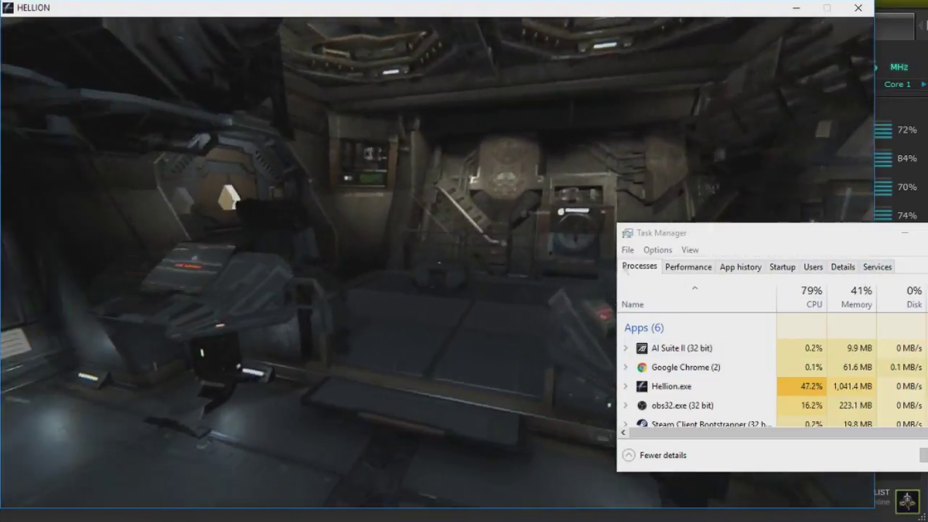
pyautogui.press('w')
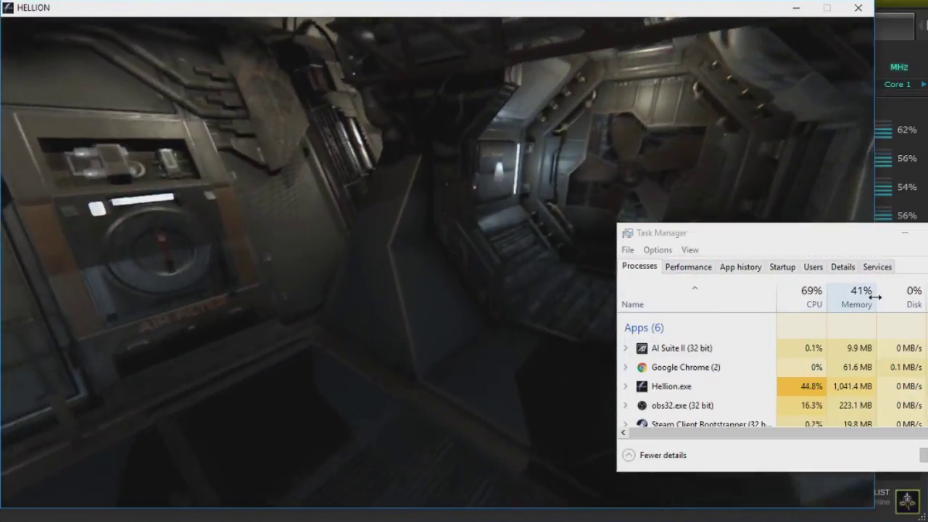
pyautogui.press('w')
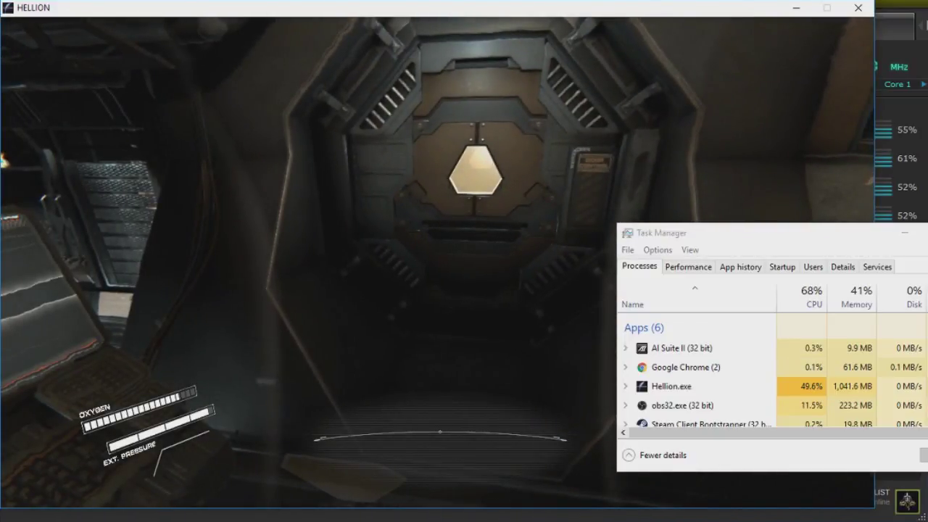
pyautogui.press('w')
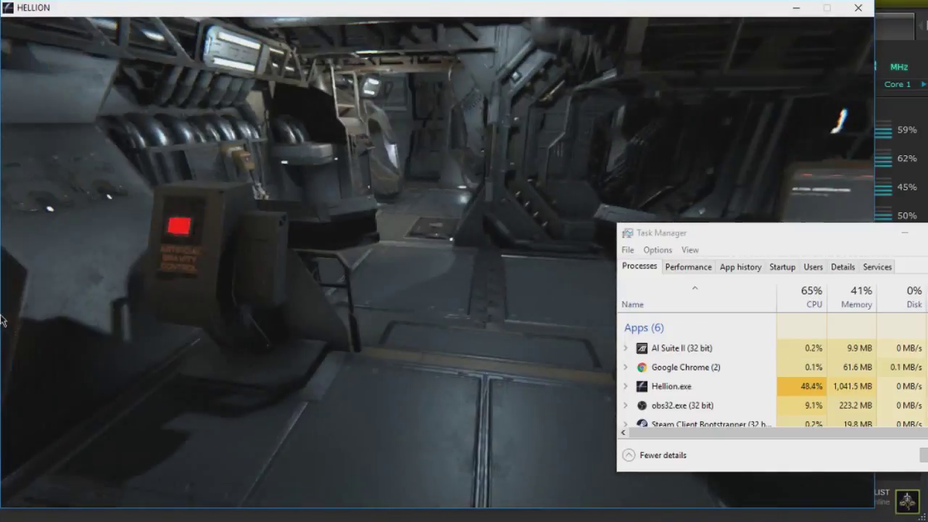
pyautogui.press('w')
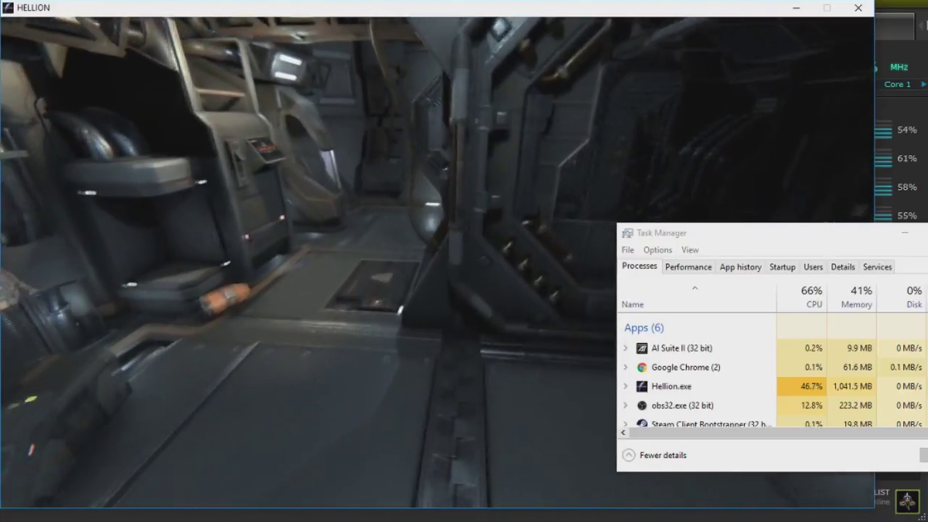
# - Move the jetpack from inventory into hand and mount it on the cargo attach point
pyautogui.press('Tab')
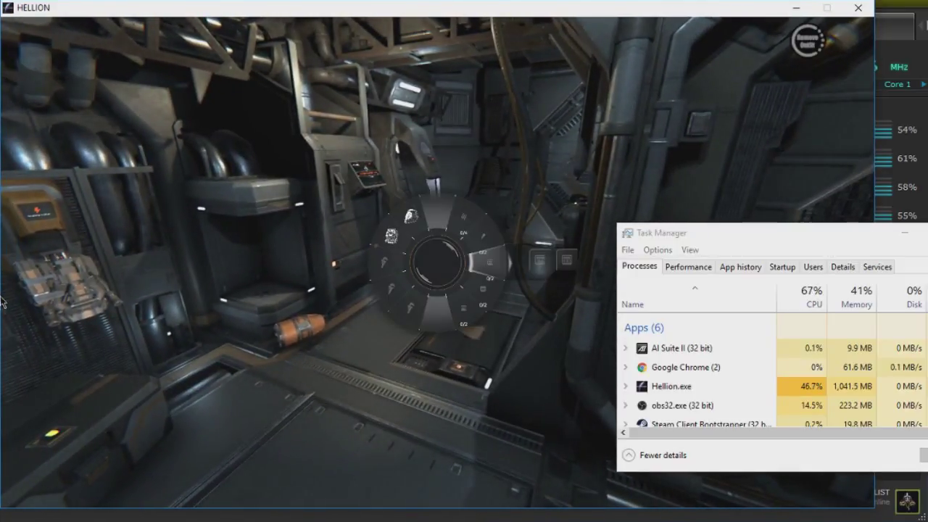
pyautogui.moveTo(391, 236); pyautogui.dragTo(438, 261)
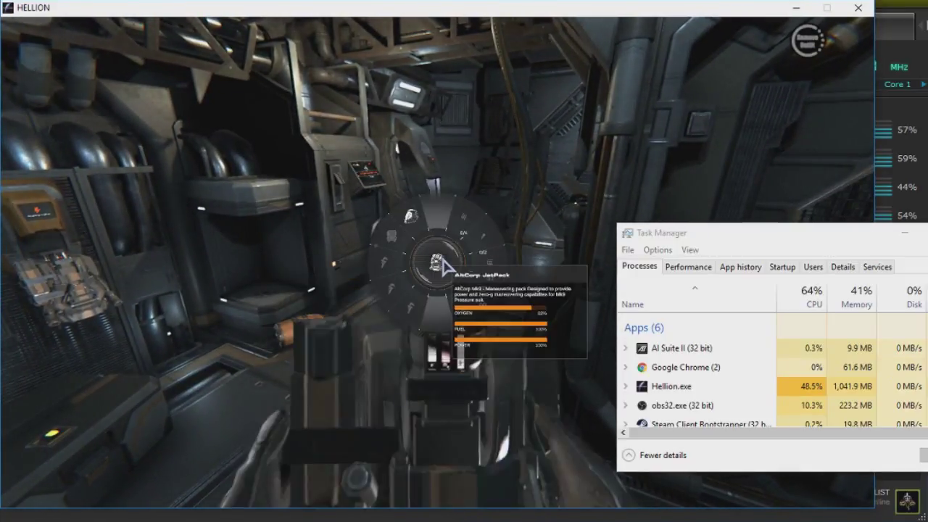
pyautogui.press('Tab')
pyautogui.press('w')
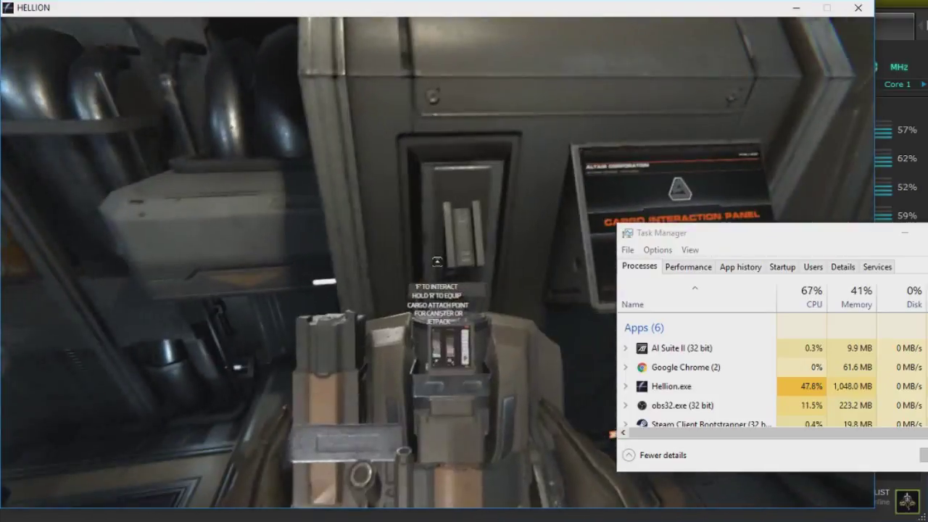
pyautogui.press('f')
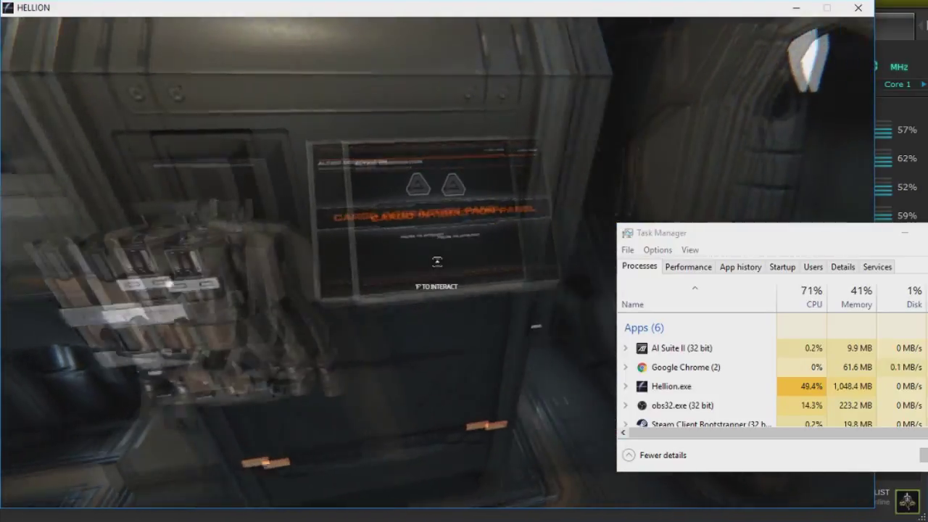
# - Transfer refined oxygen and nitro from CARGO_BAY 01 into the AltCorp jetpack, then close the panel
pyautogui.press('f')
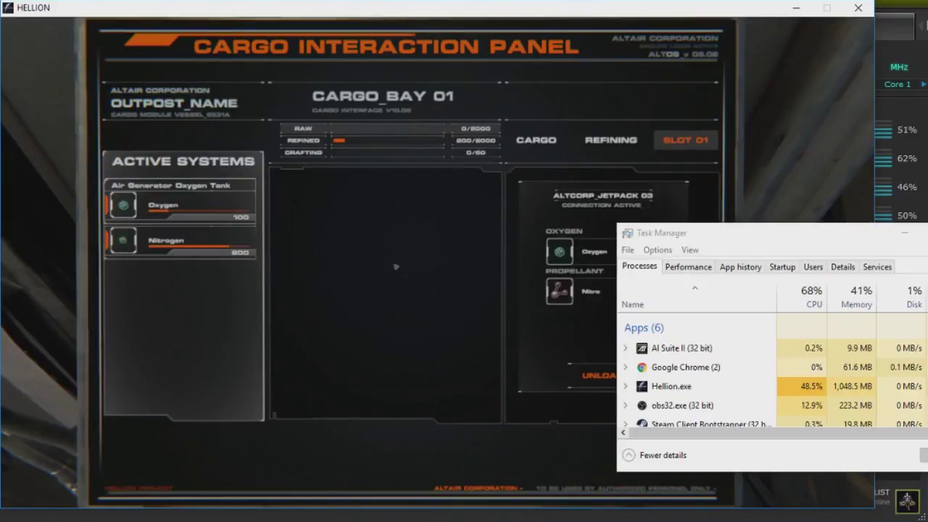
pyautogui.click(310, 144)
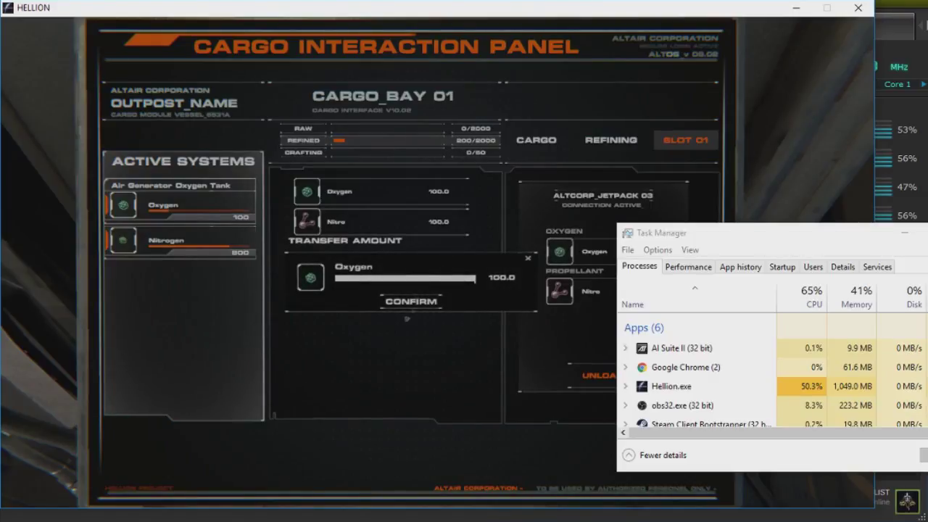
pyautogui.click(403, 305)
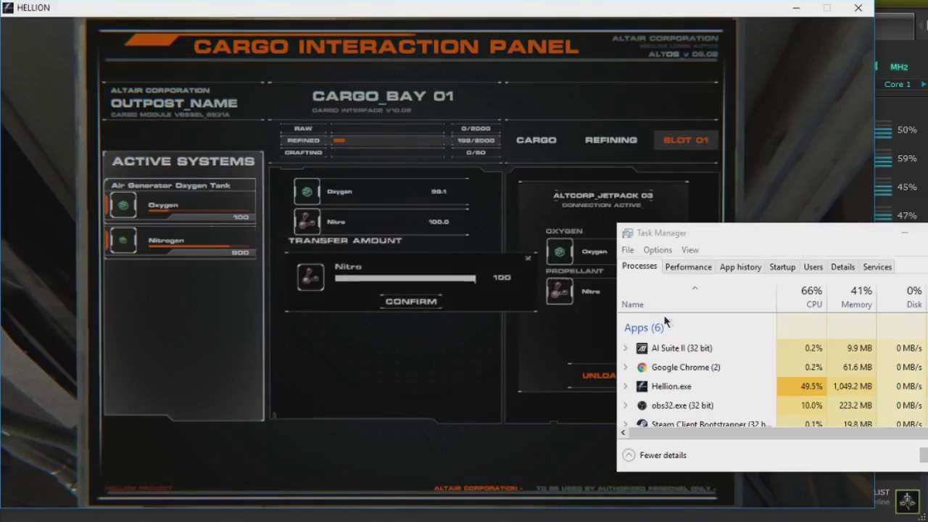
pyautogui.click(401, 302)
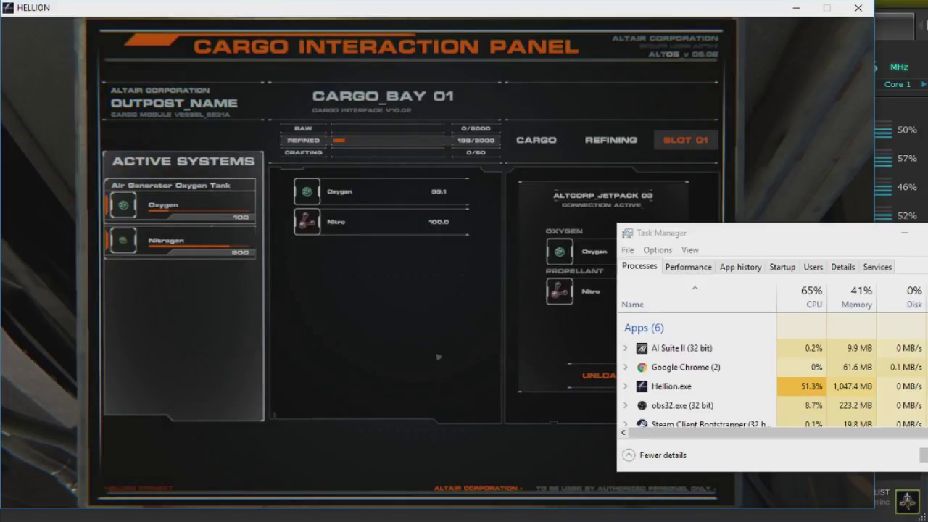
pyautogui.press('Escape')
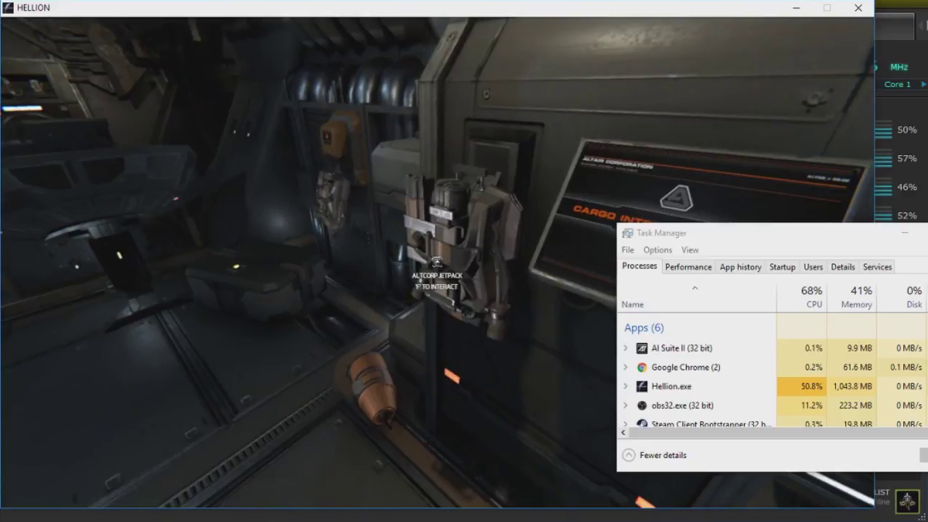
# - Take the AltCorp jetpack off its rack, equip it, and walk to the lit door by the Air Generator
pyautogui.press('w')
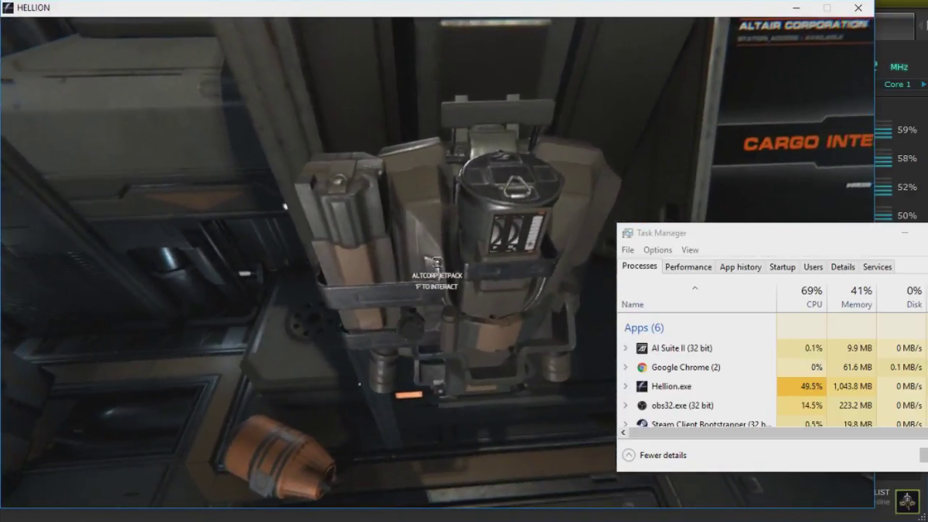
pyautogui.press('f')
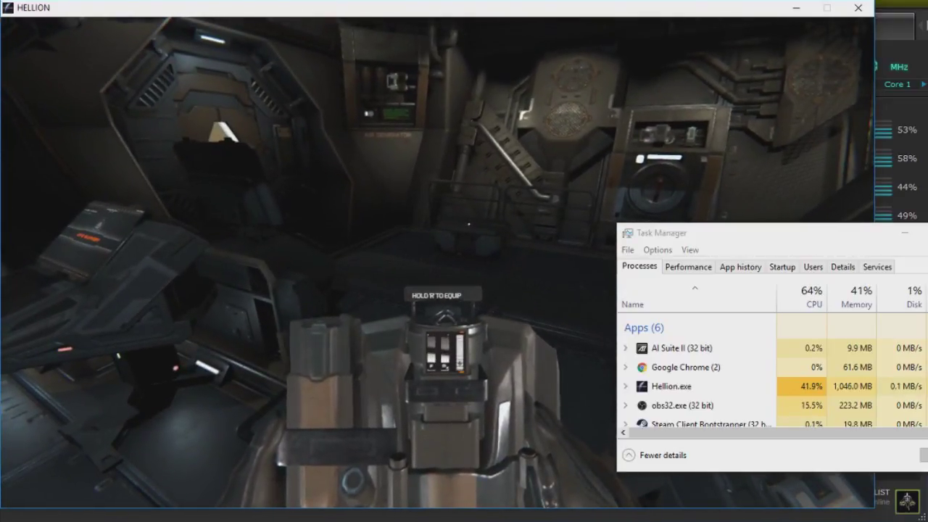
pyautogui.press('r')
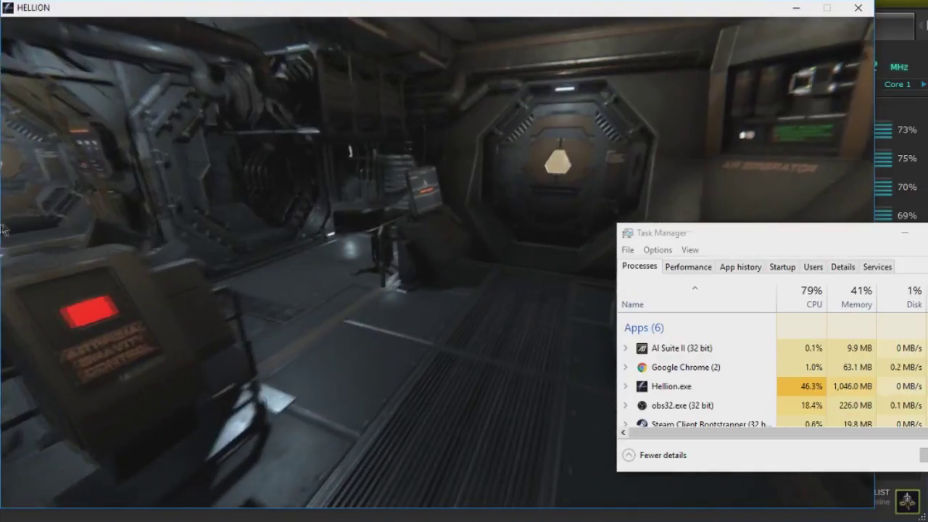
pyautogui.press('w')
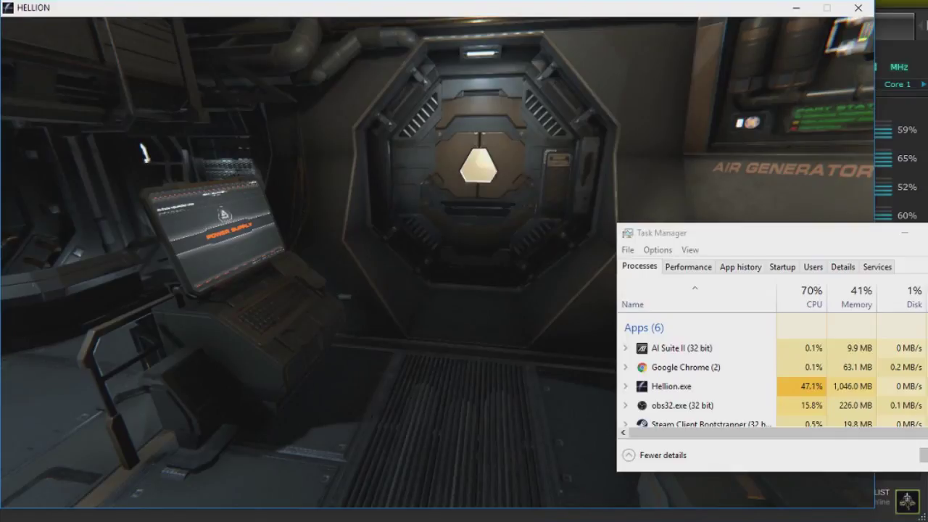